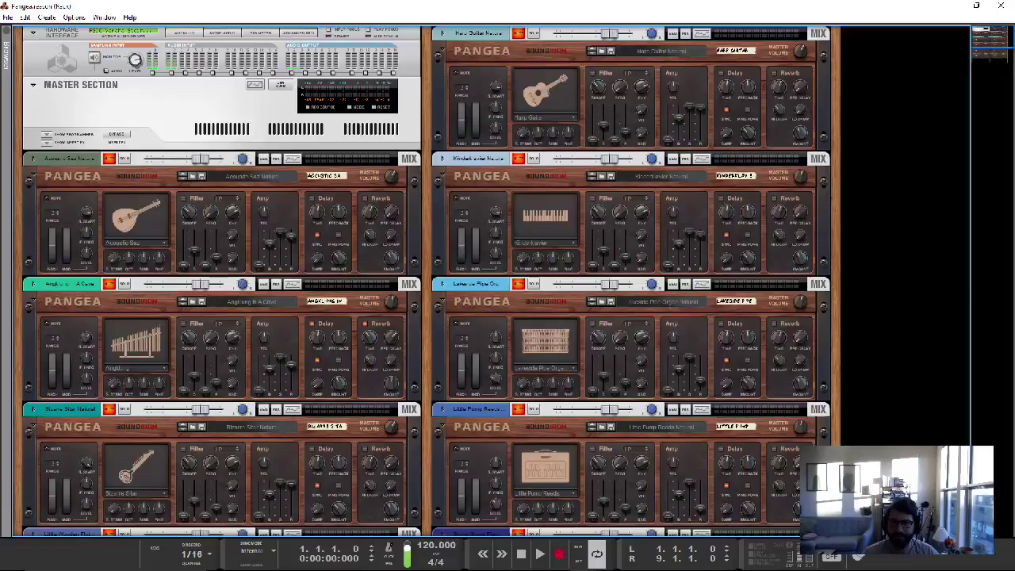
Turn off the Harp Guitar track's mute and start its demo playback
click(519, 33)
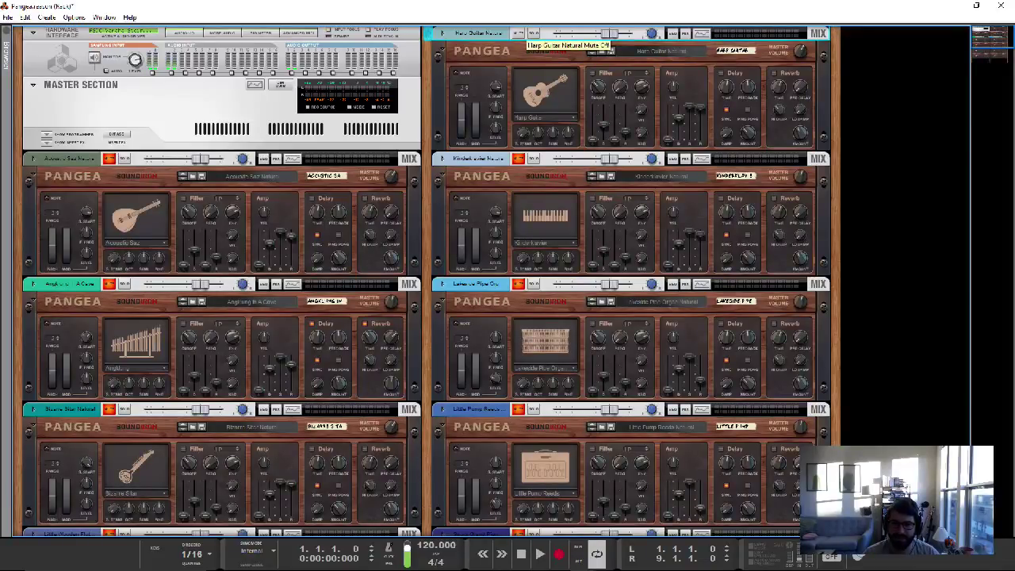
key(space)
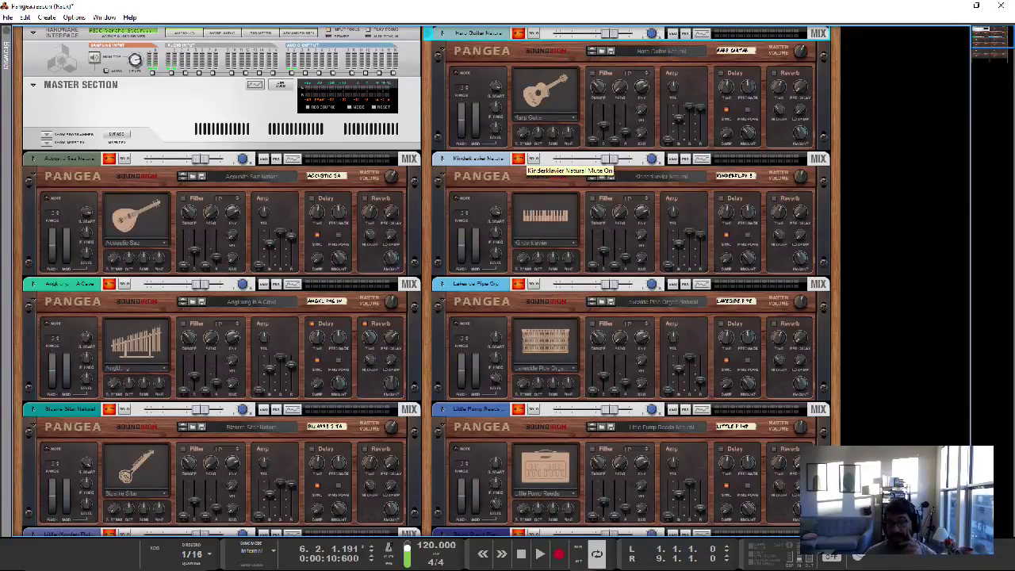
Unmute Kinderklavier, play and stop its demo, then rewind to 1.1.1.0
click(519, 159)
key(Return)
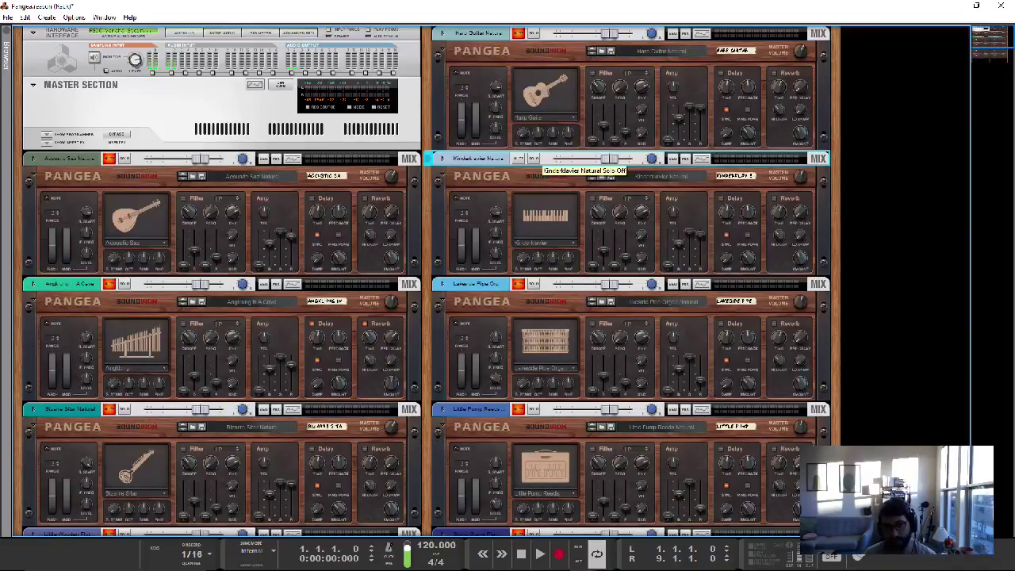
key(space)
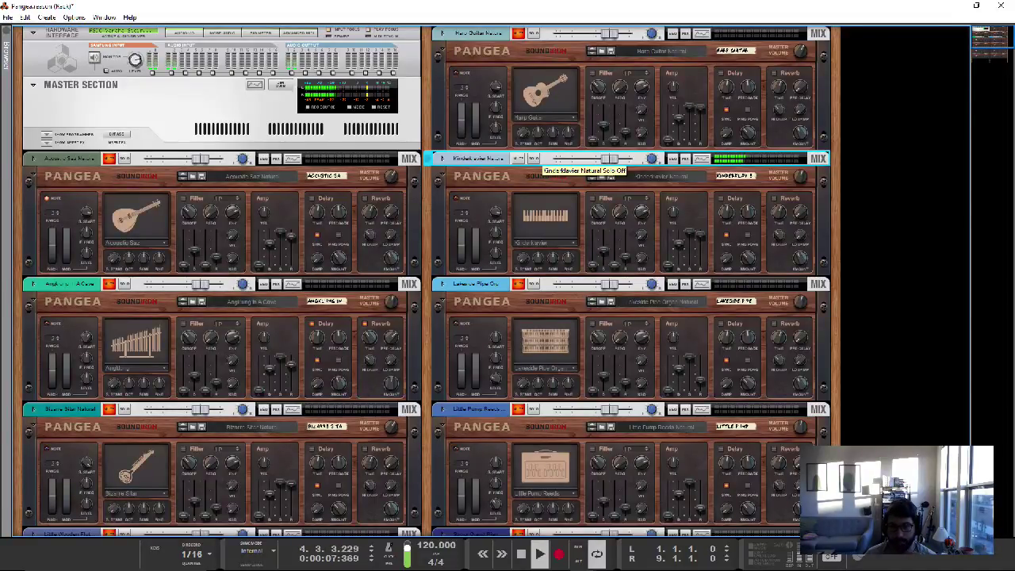
key(space)
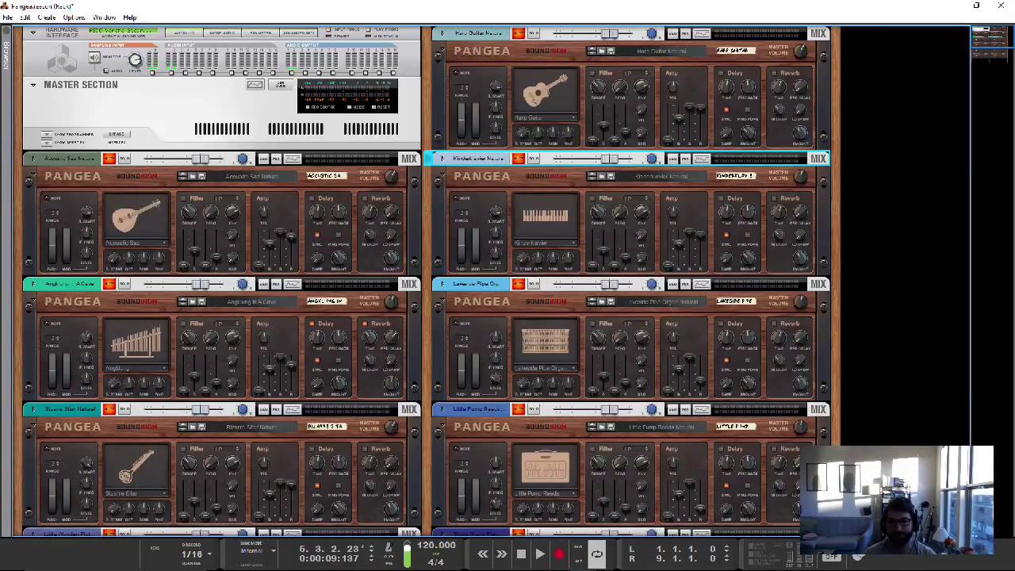
key(Home)
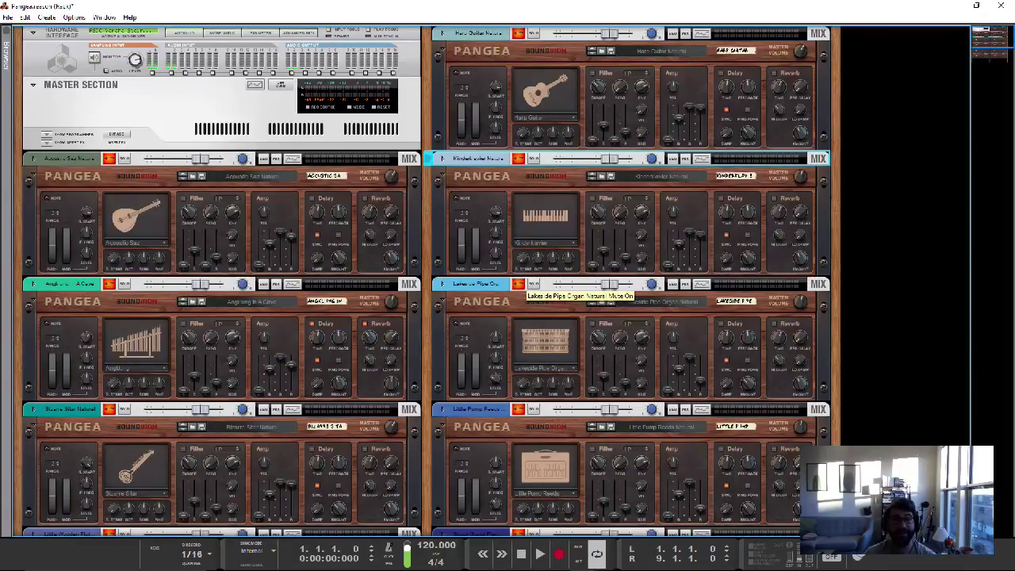
Unmute Lakeside Pipe Organ, play its demo, select the device, then mute it again
click(518, 284)
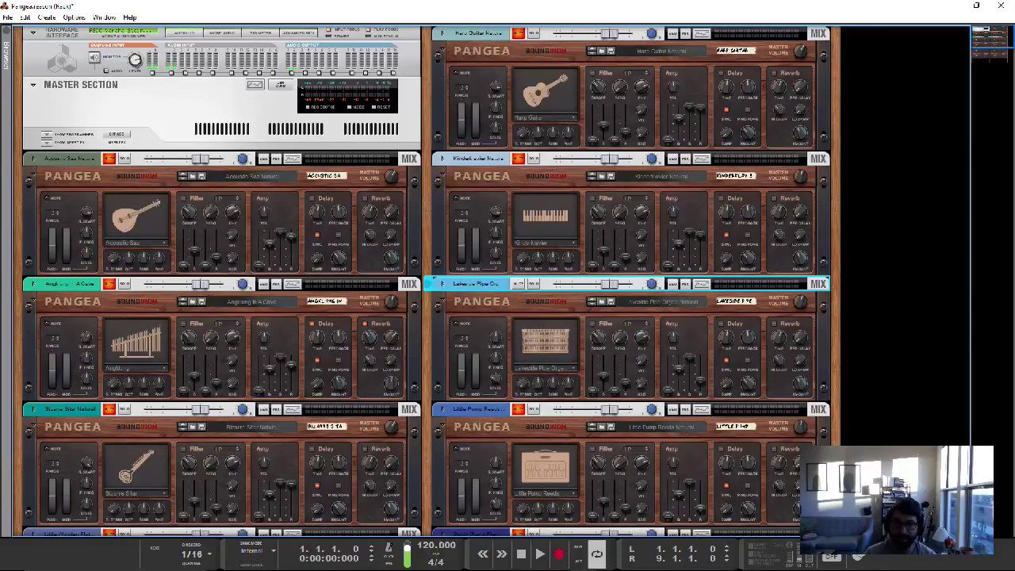
key(space)
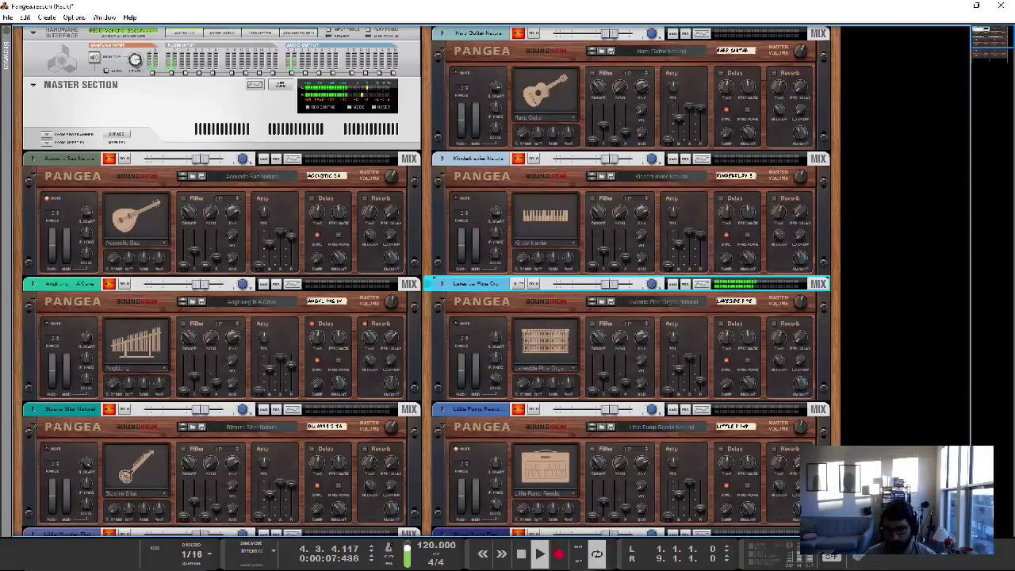
click(474, 379)
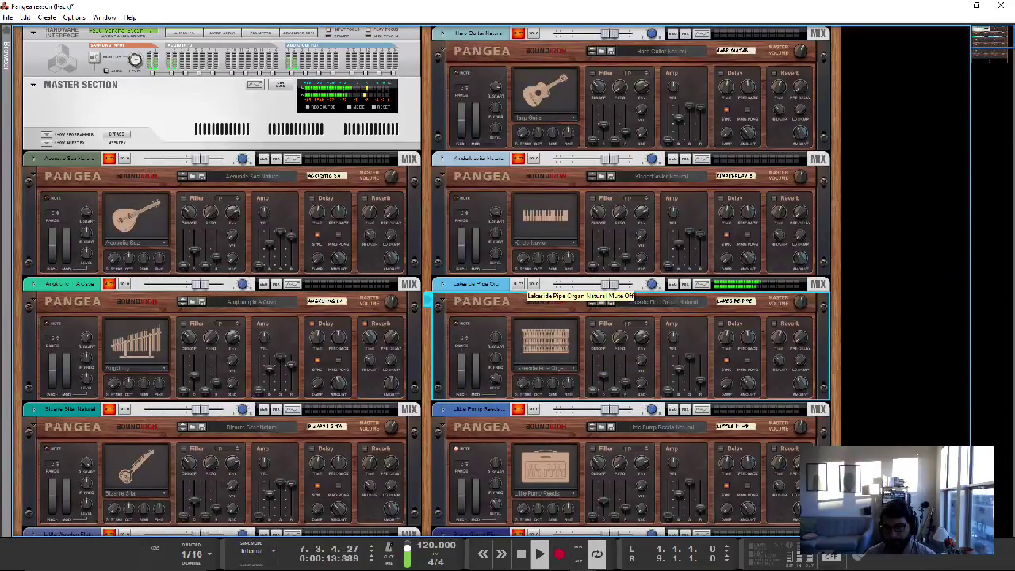
click(518, 284)
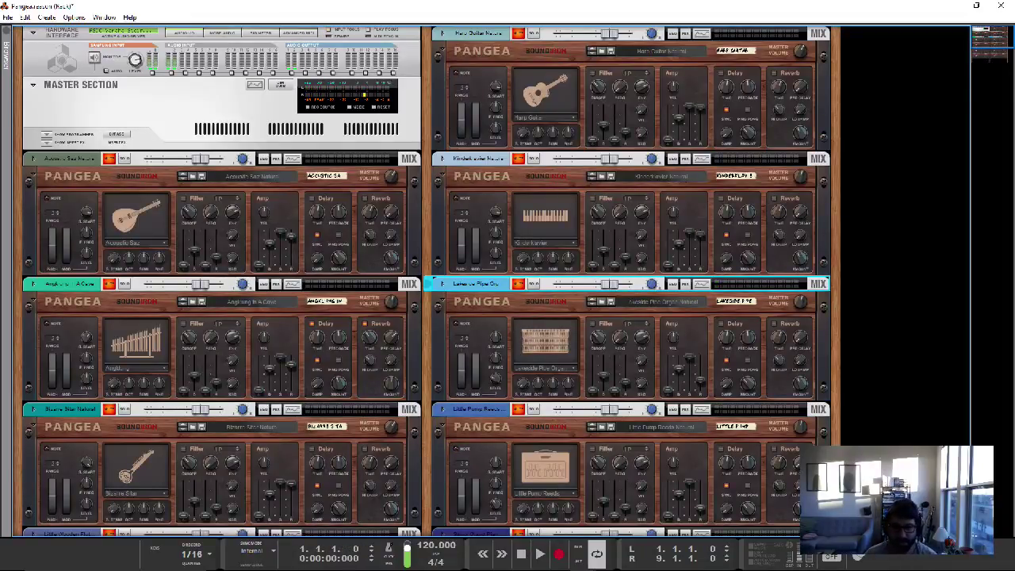
Unmute the Acoustic Saz track, play its demo, then stop playback
click(109, 159)
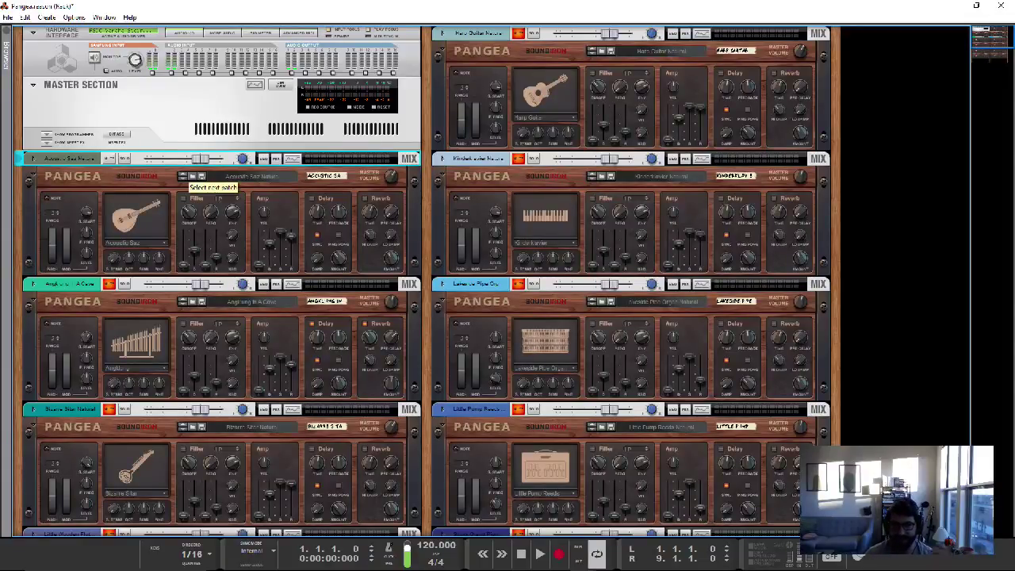
key(space)
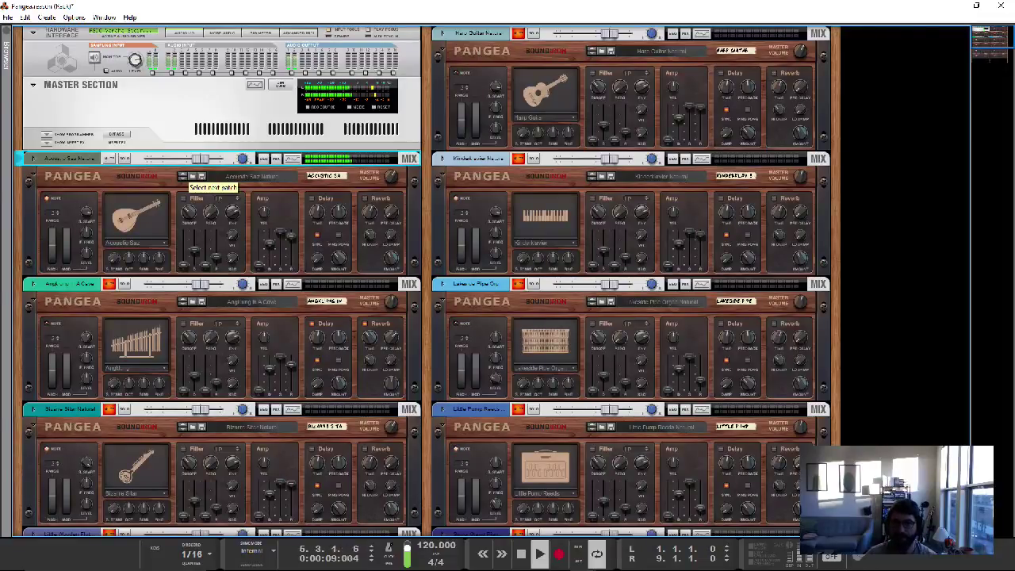
key(space)
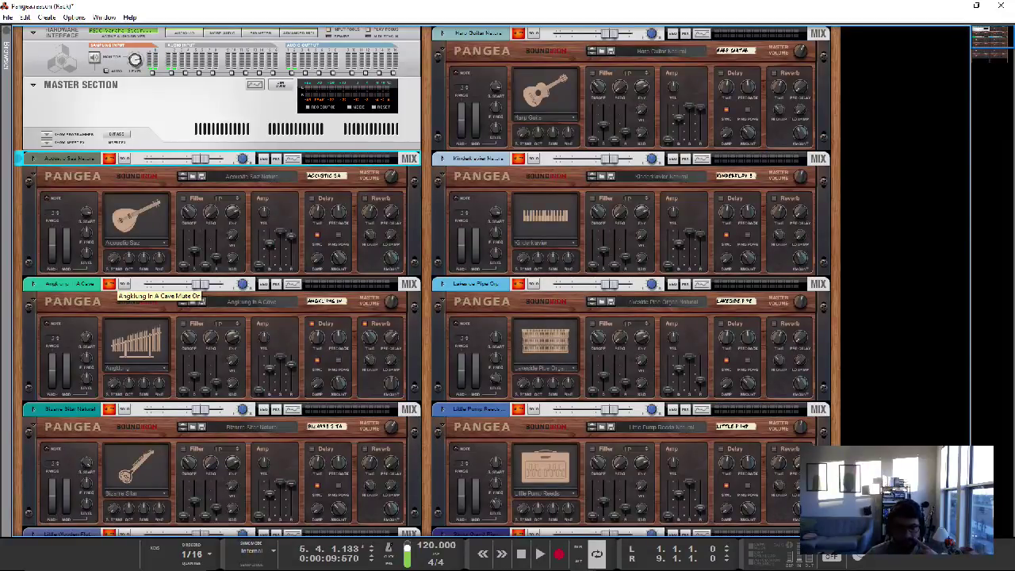
Unmute Angklung In A Cave and play it at 6.75 dB level, then rewind to the start
click(109, 283)
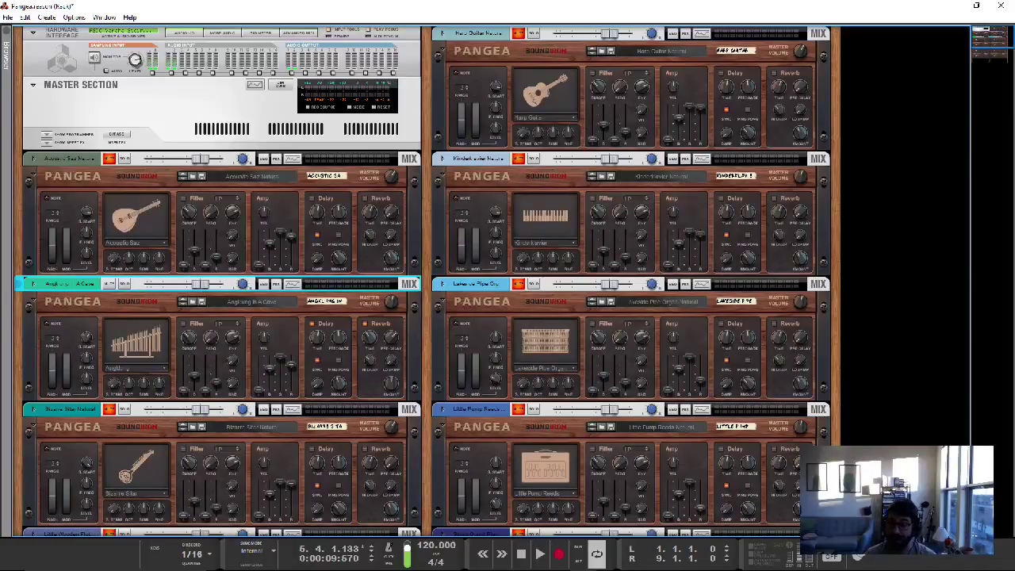
key(Home)
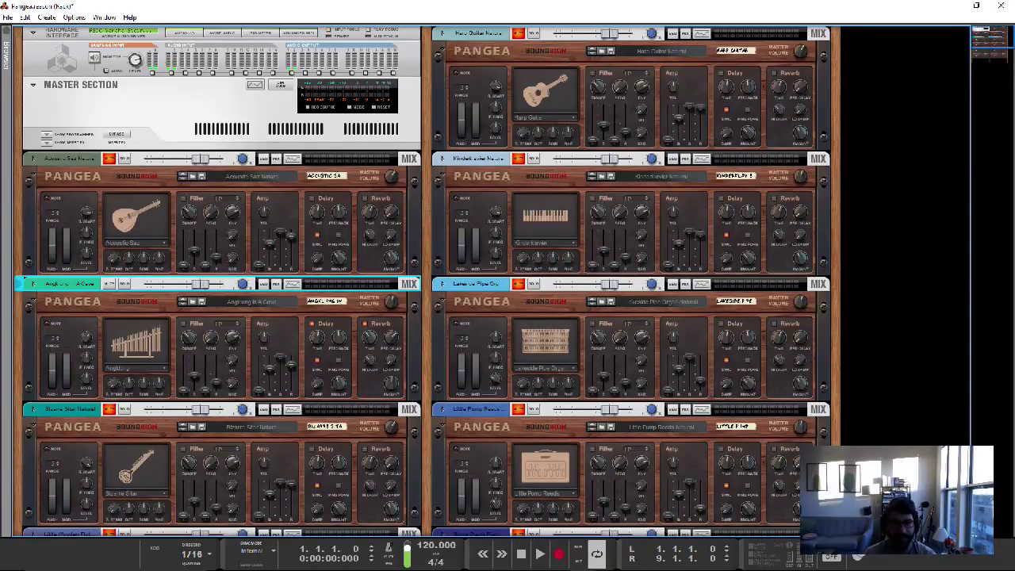
key(space)
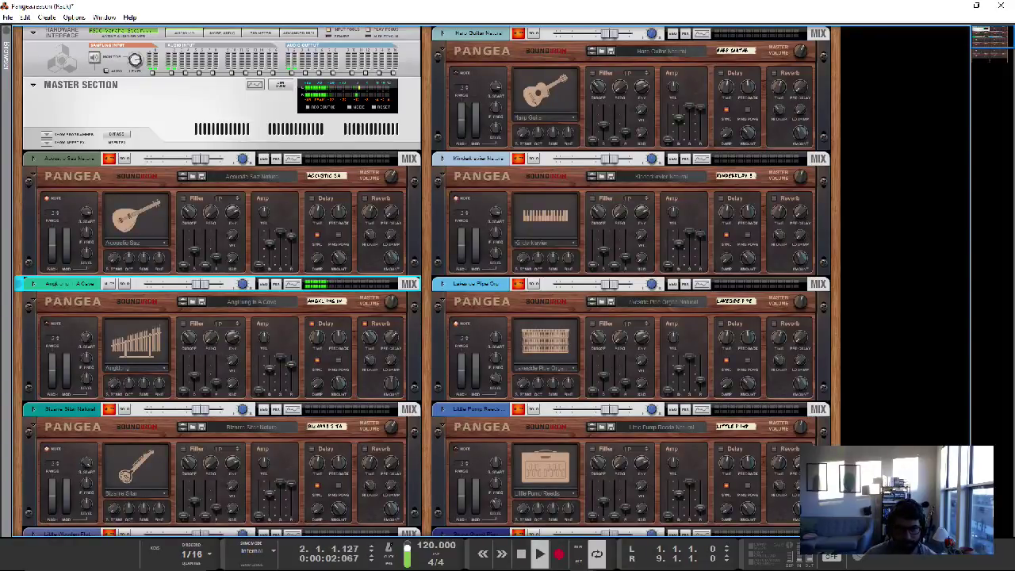
drag(200, 284, 215, 284)
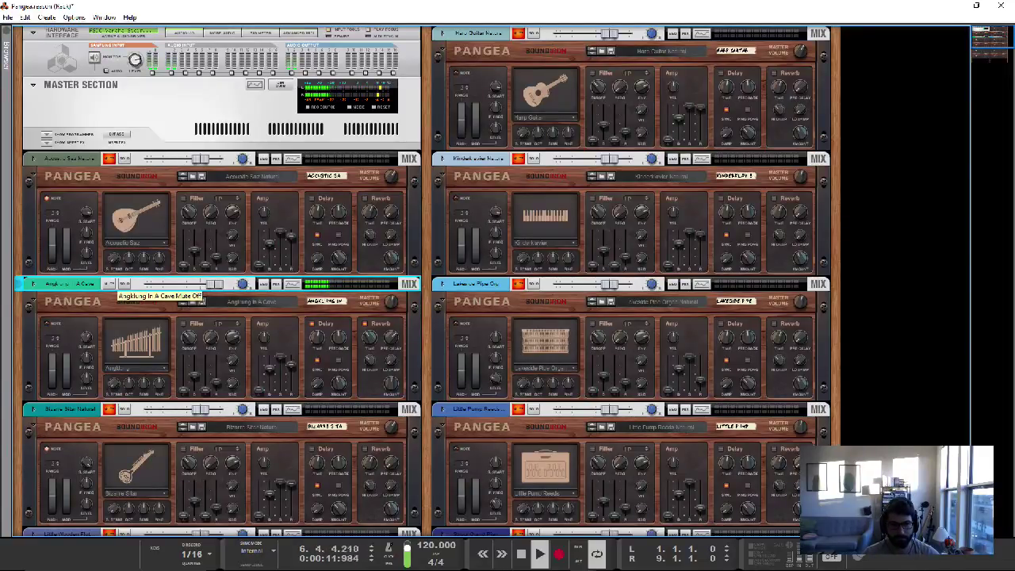
key(space)
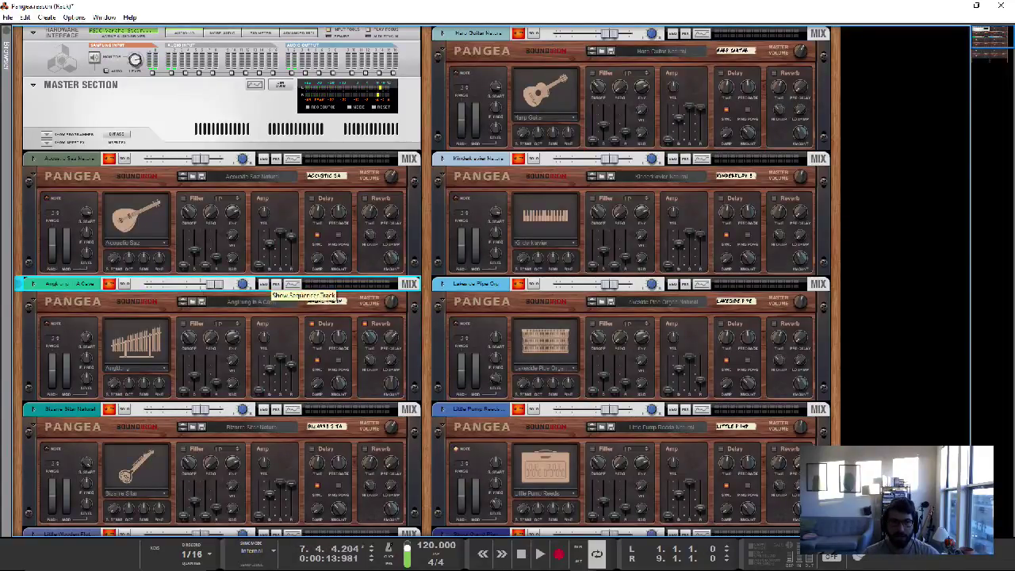
key(Home)
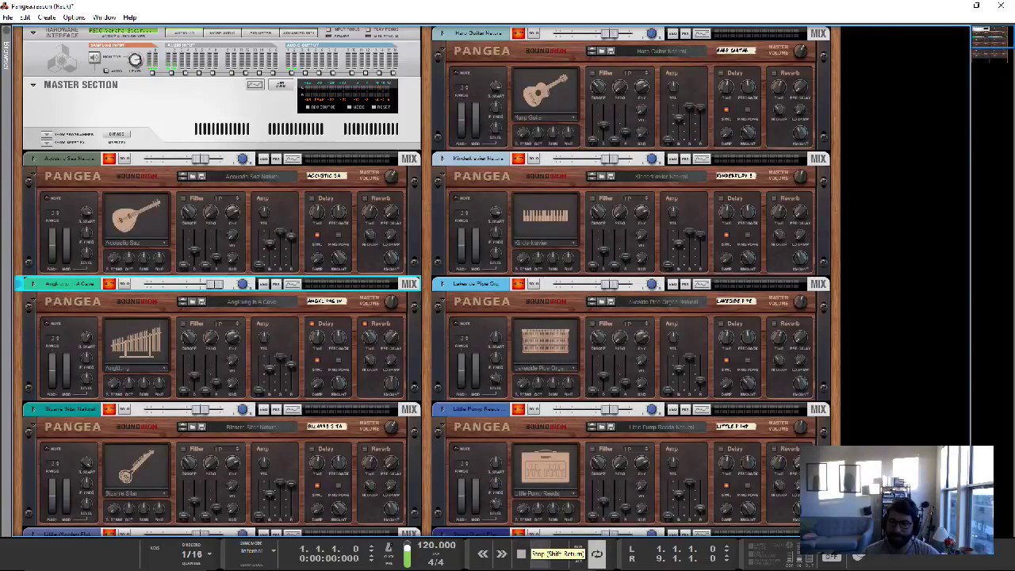
key(space)
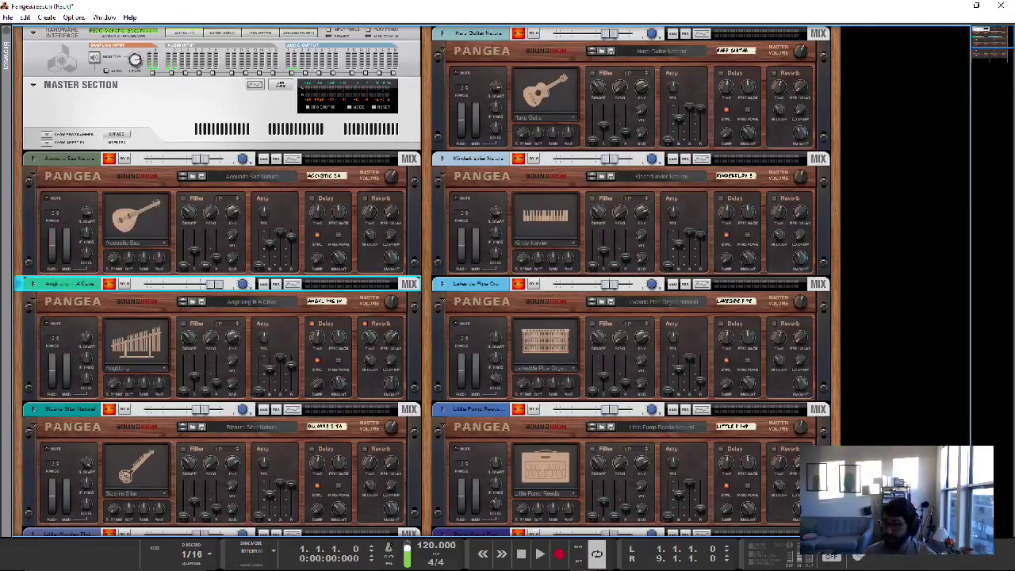
Select the Bizarre Sitar device and check its preset list, keeping Bizarre Sitar
scroll(426, 284, down, 5)
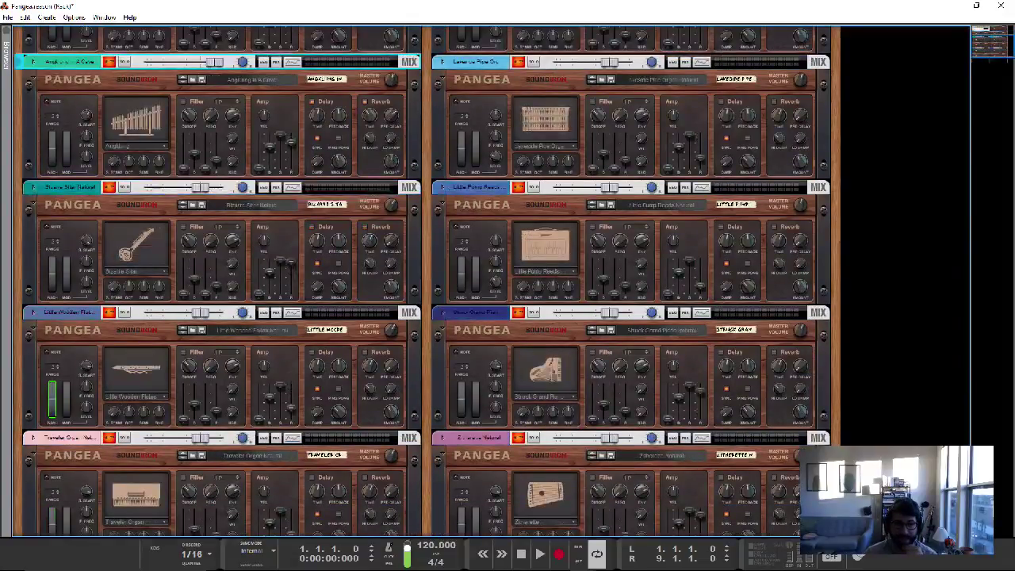
click(119, 190)
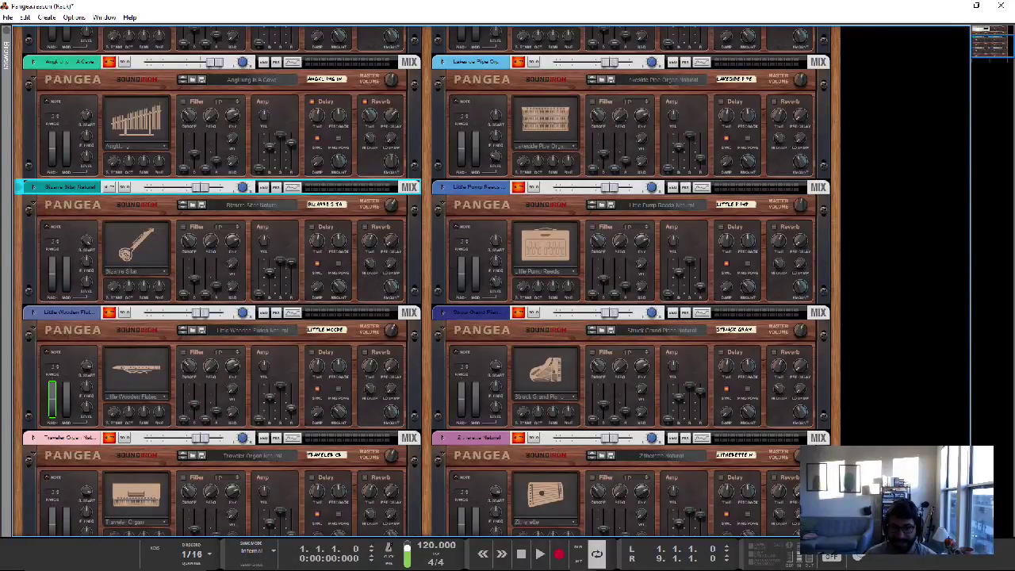
click(163, 272)
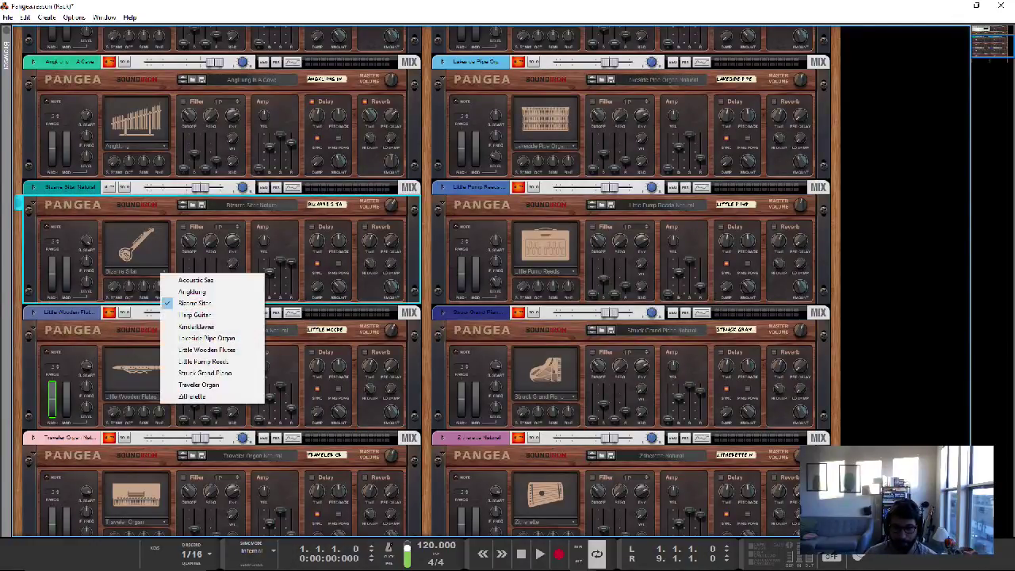
key(Escape)
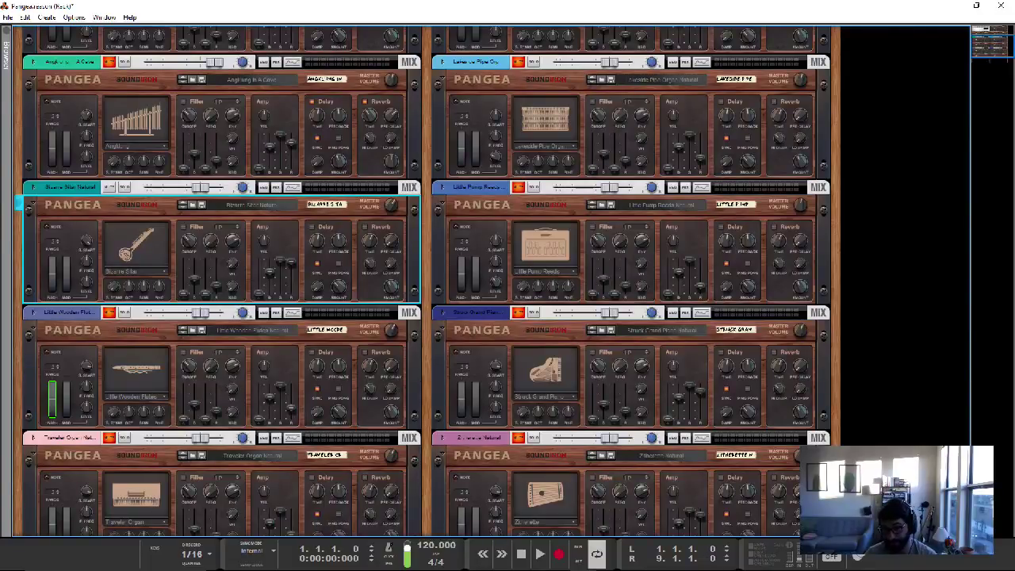
Play the Bizarre Sitar with level 5.3 dB and octave 1, then mute its track
key(space)
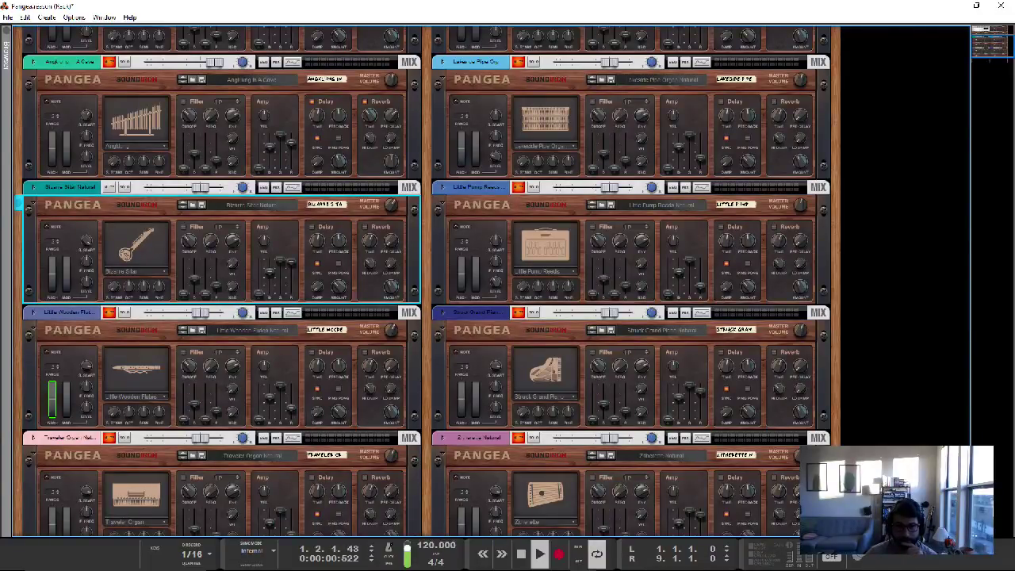
drag(199, 187, 212, 187)
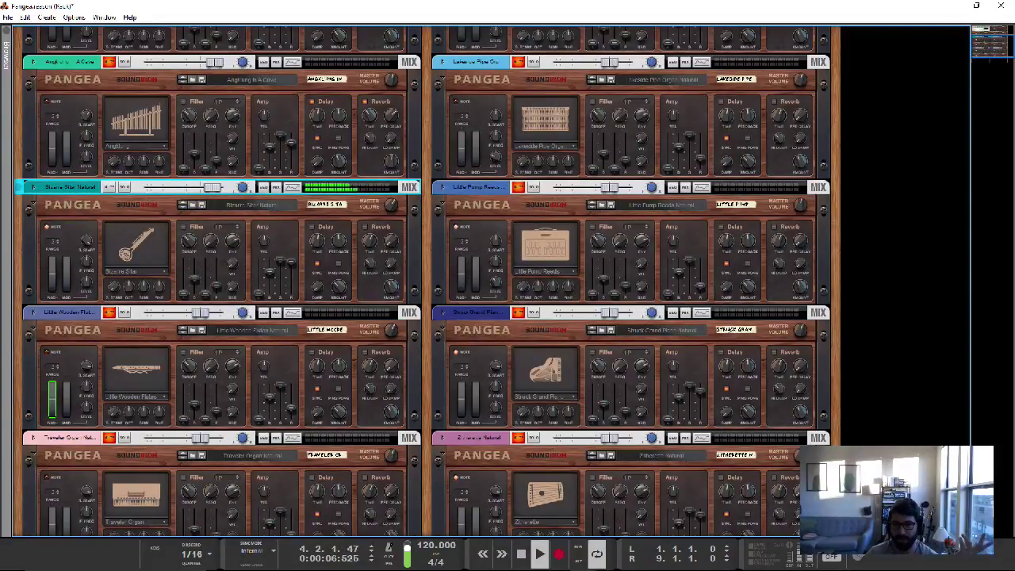
click(130, 287)
scroll(130, 287, up, 1)
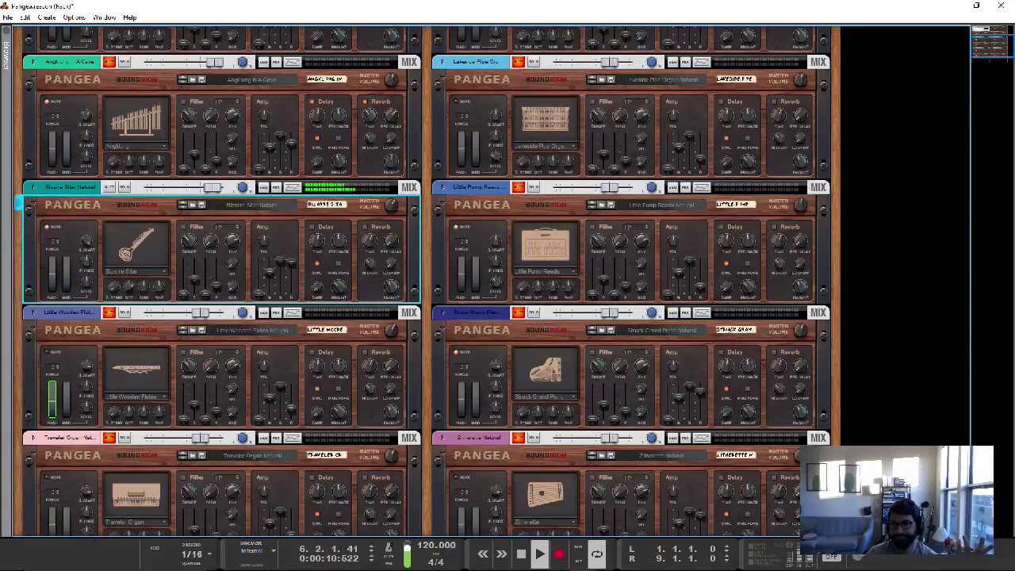
click(109, 187)
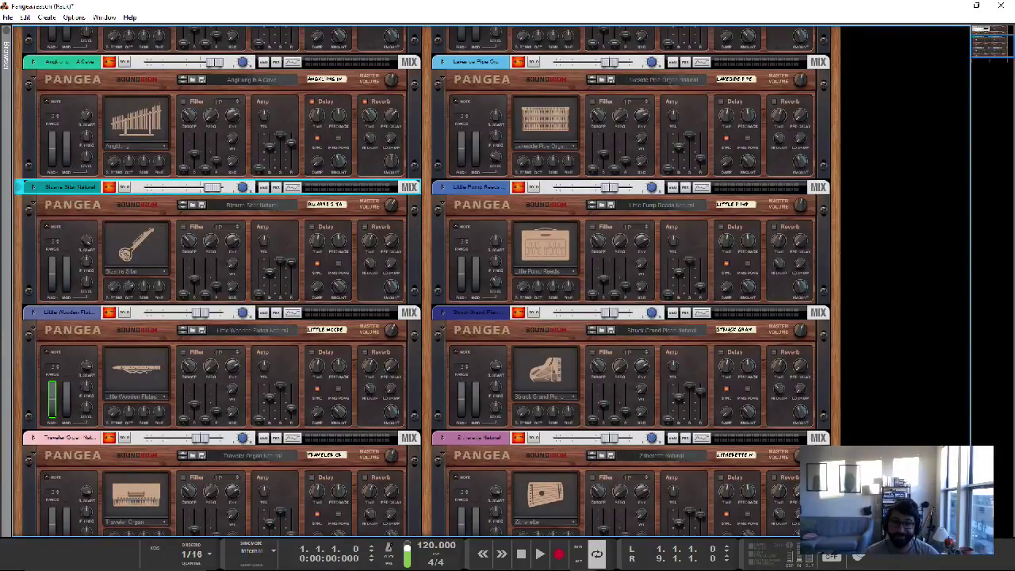
Turn off mute on the Little Pump Reeds strip and play its demo
click(518, 187)
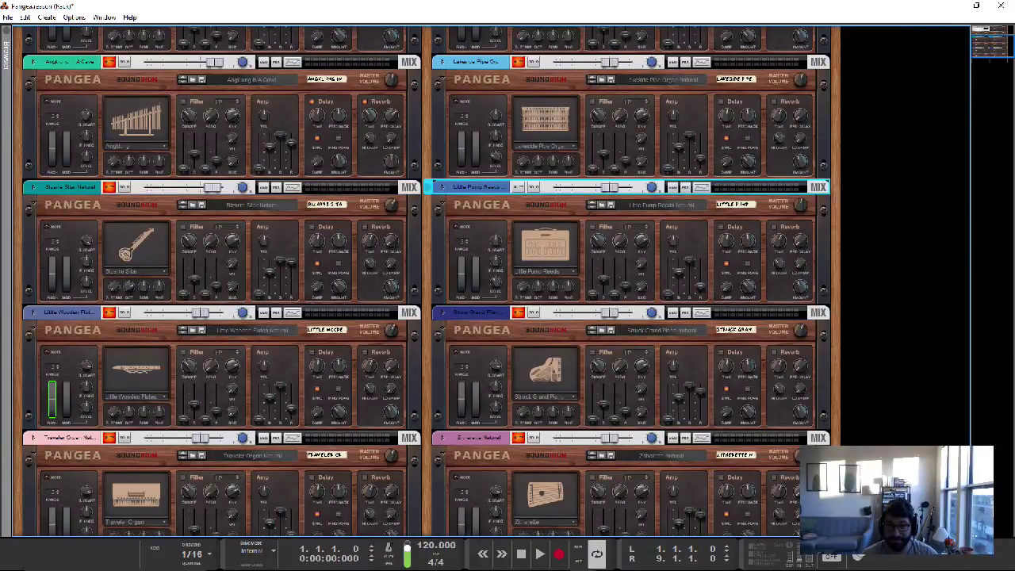
key(space)
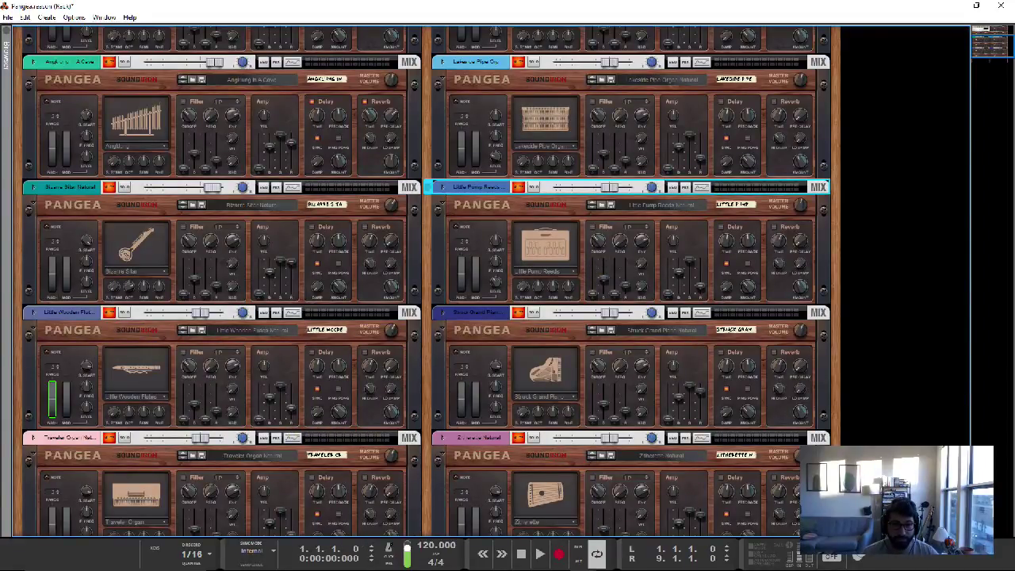
Play Little Wooden Flutes with its level at 3.36 dB, then stop and rewind to 1.1.1.0
click(68, 311)
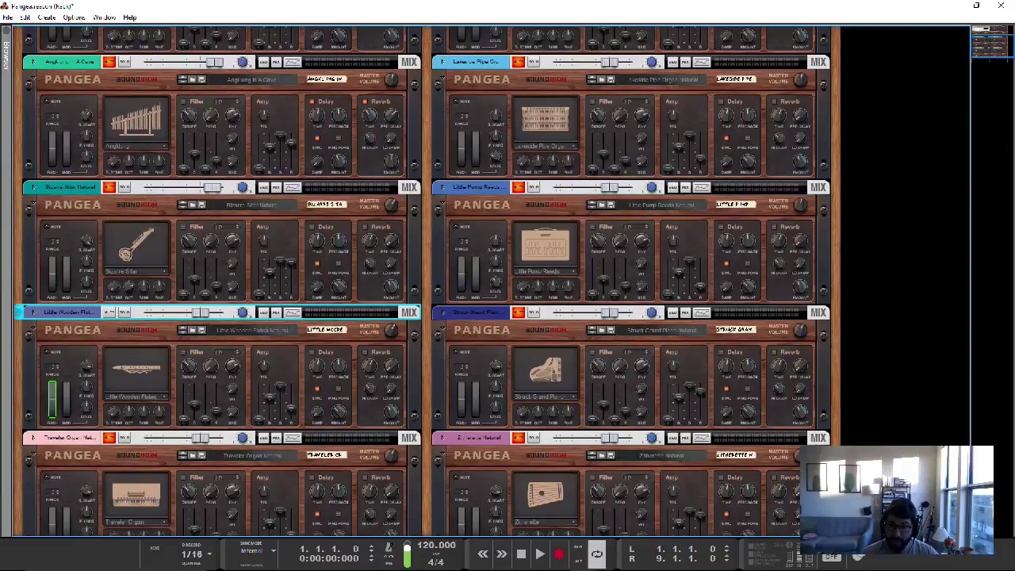
key(space)
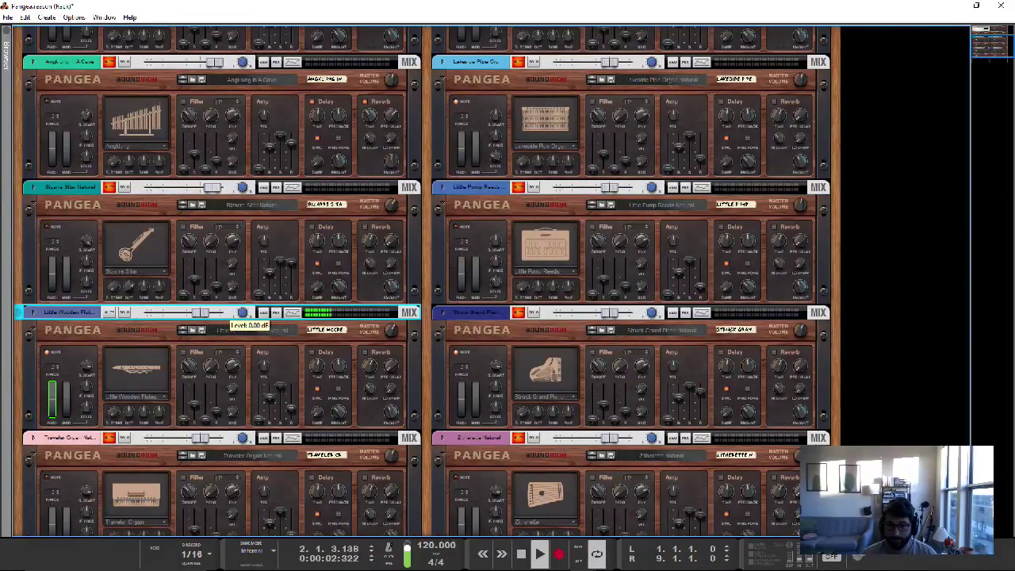
drag(202, 311, 208, 311)
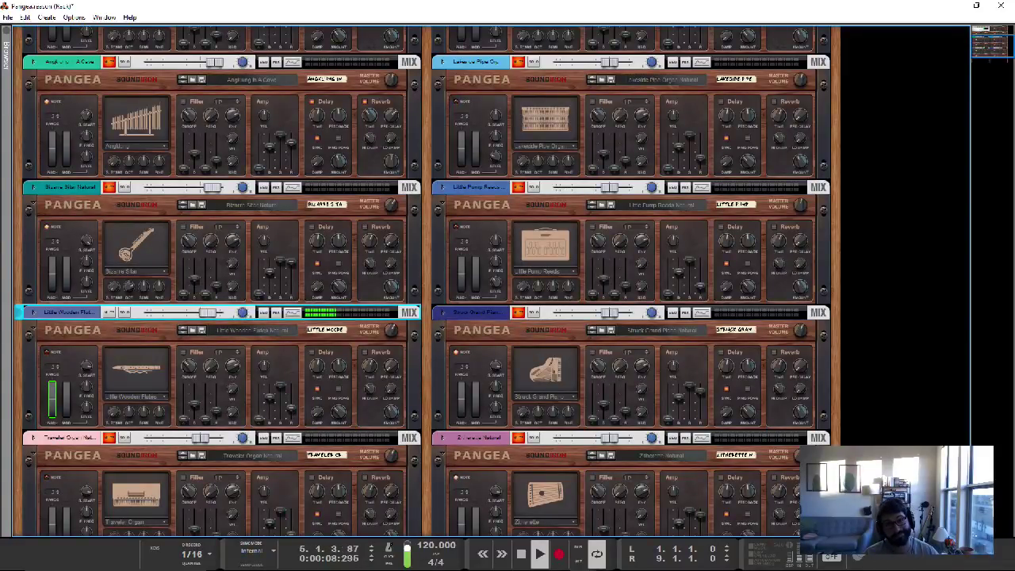
key(space)
key(Home)
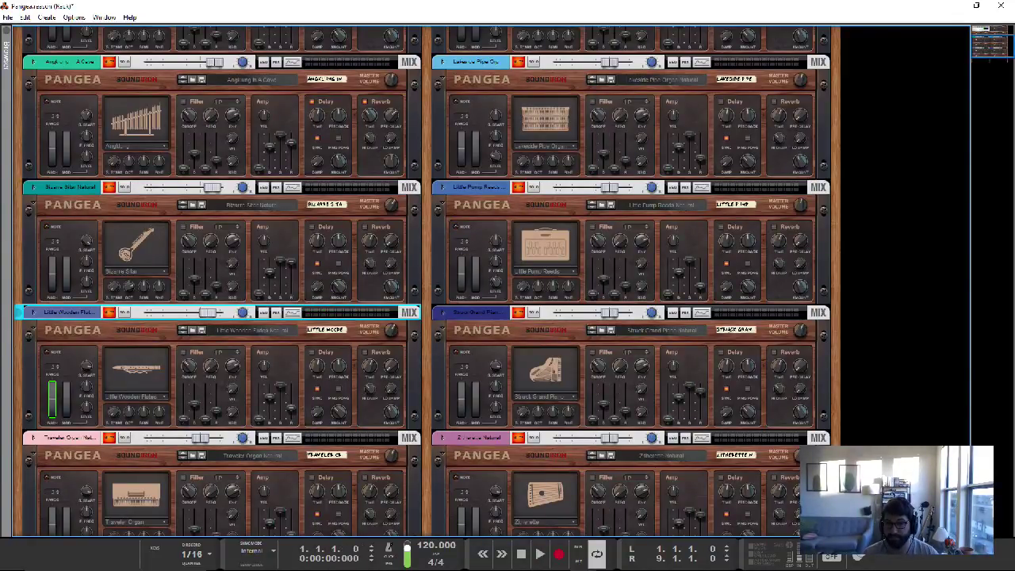
Select and unmute Struck Grand Piano, play its demo, and select its instrument panel
click(525, 314)
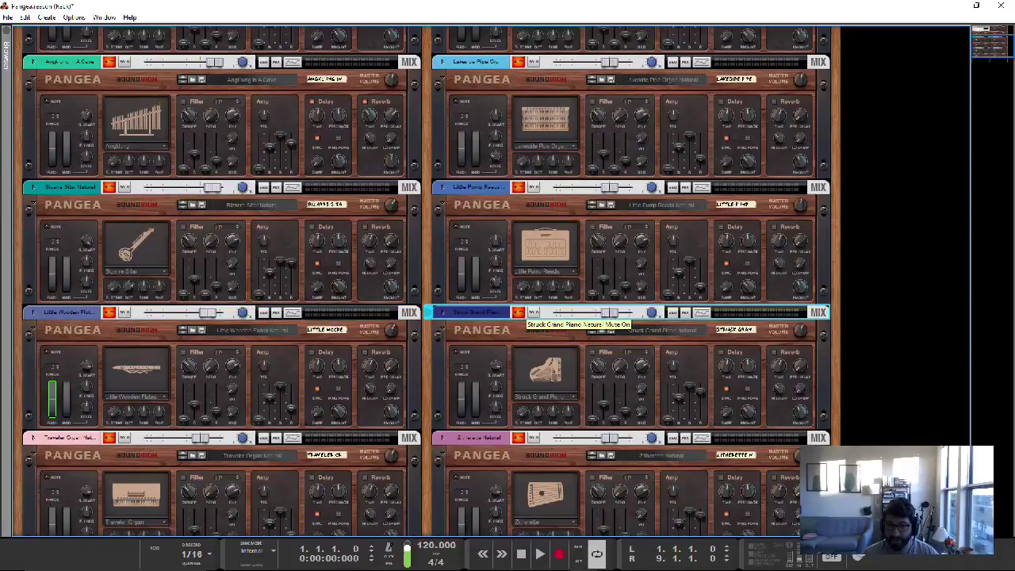
click(518, 312)
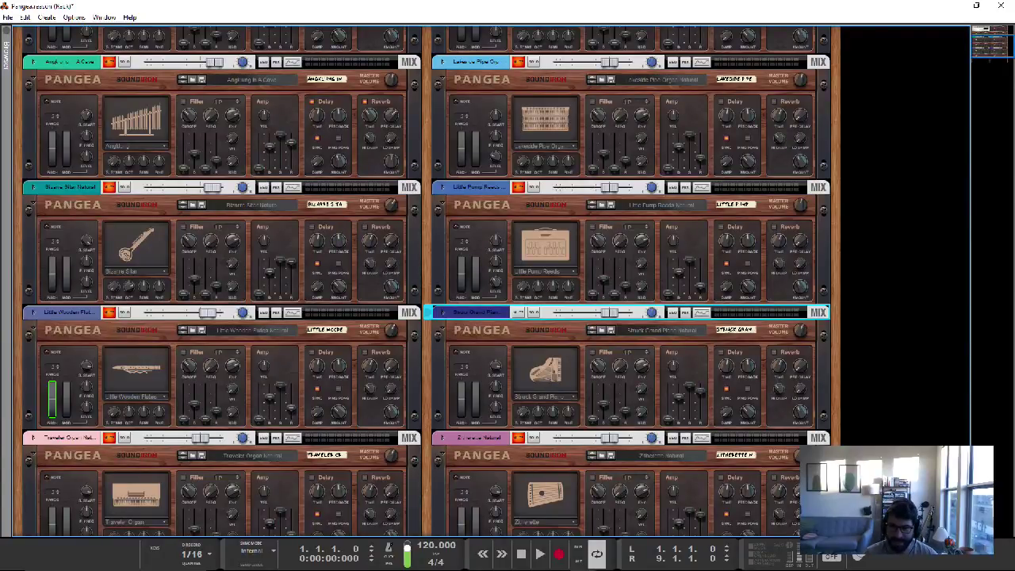
key(space)
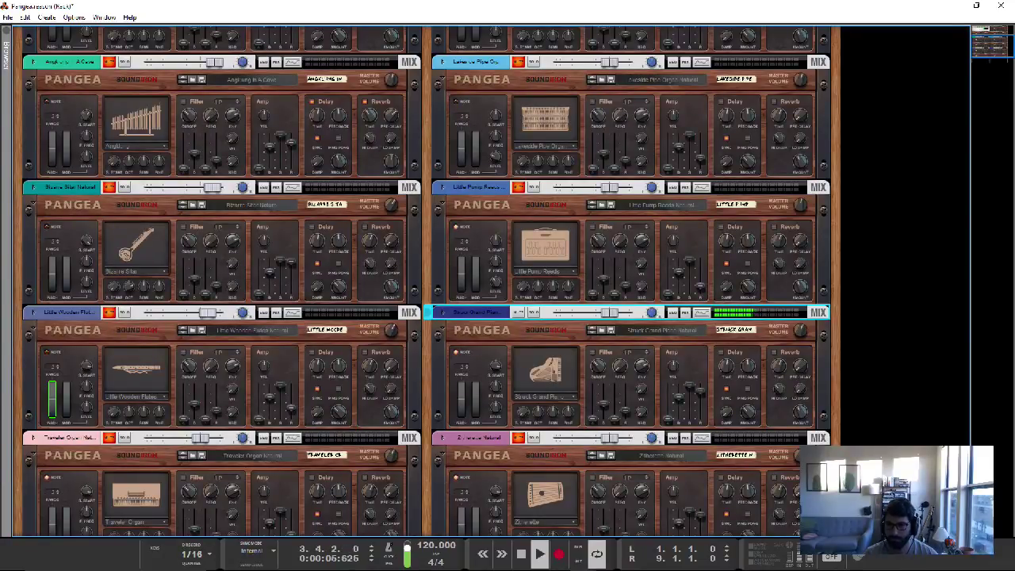
click(725, 364)
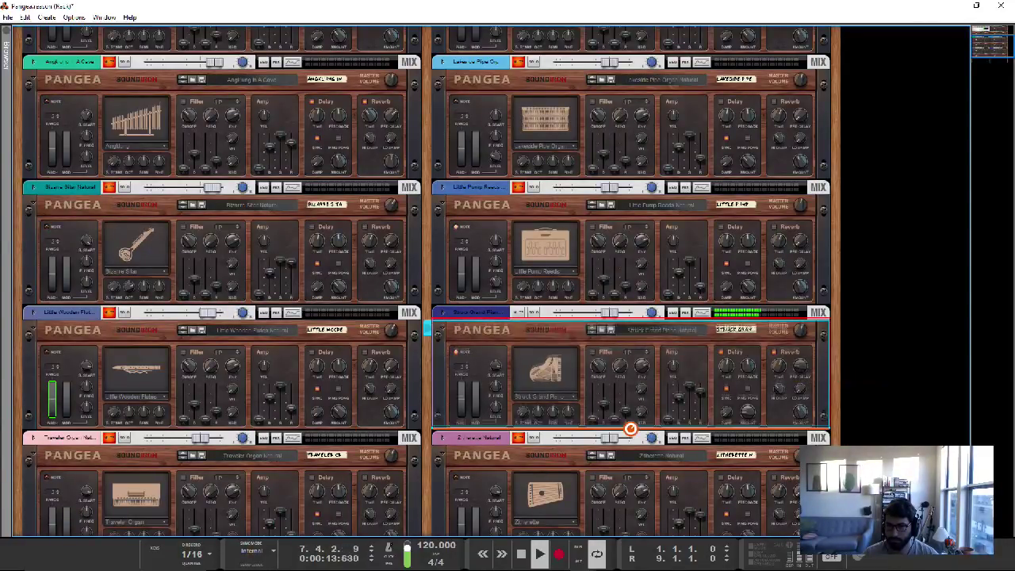
mouse_move(797, 373)
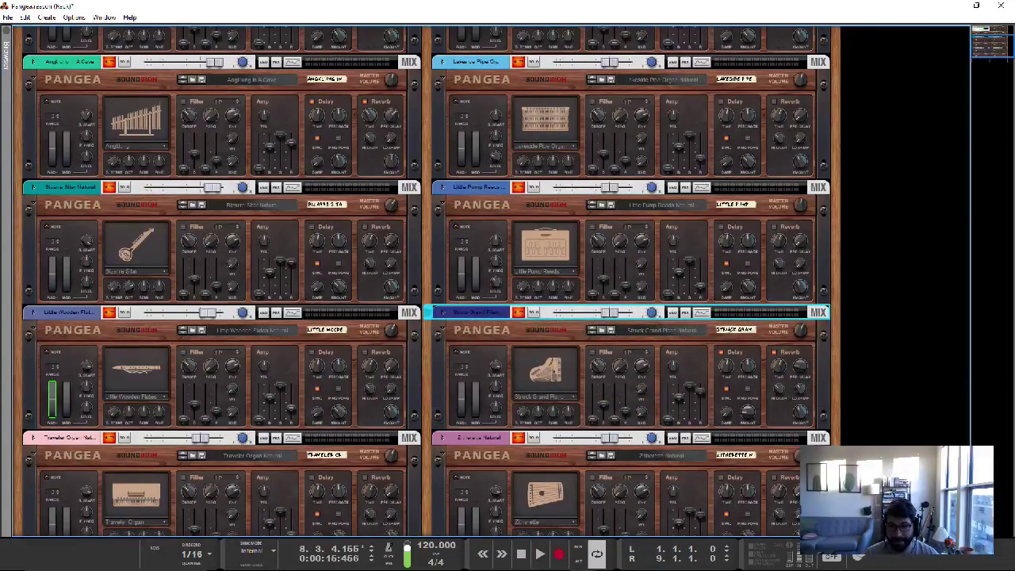
Select the Zitherealis Natural zither track and mute it
scroll(427, 285, down, 3)
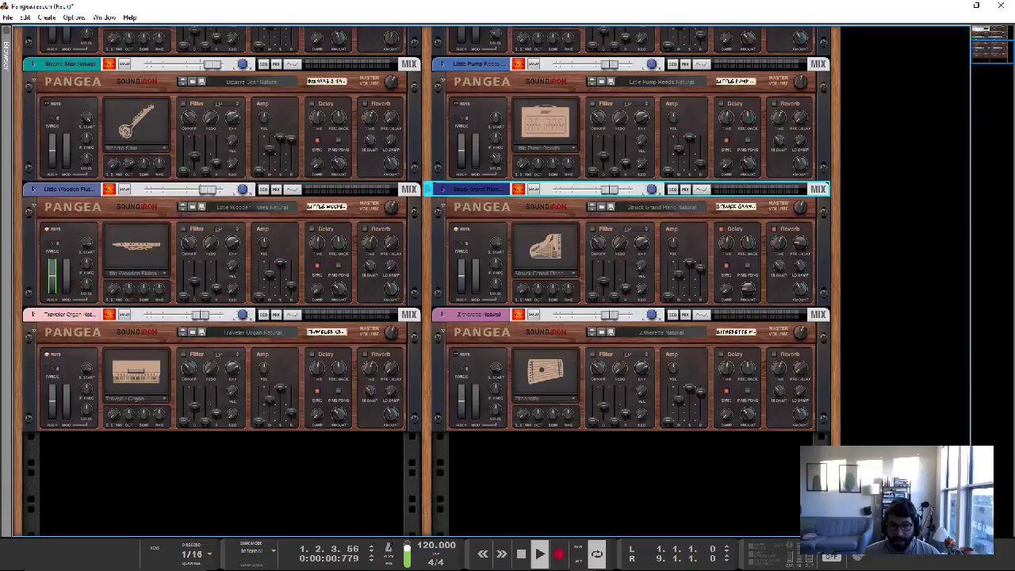
click(475, 314)
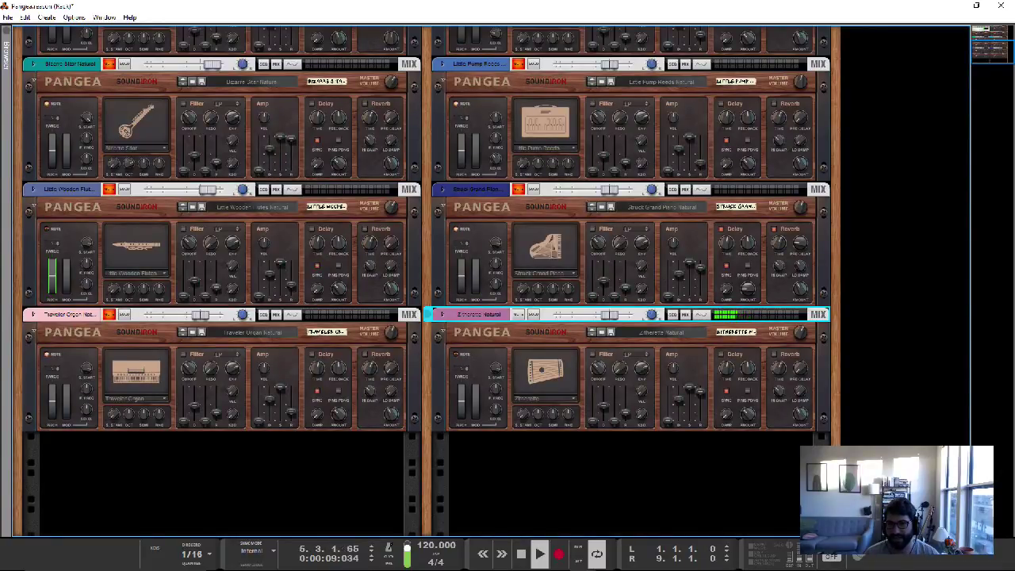
click(519, 314)
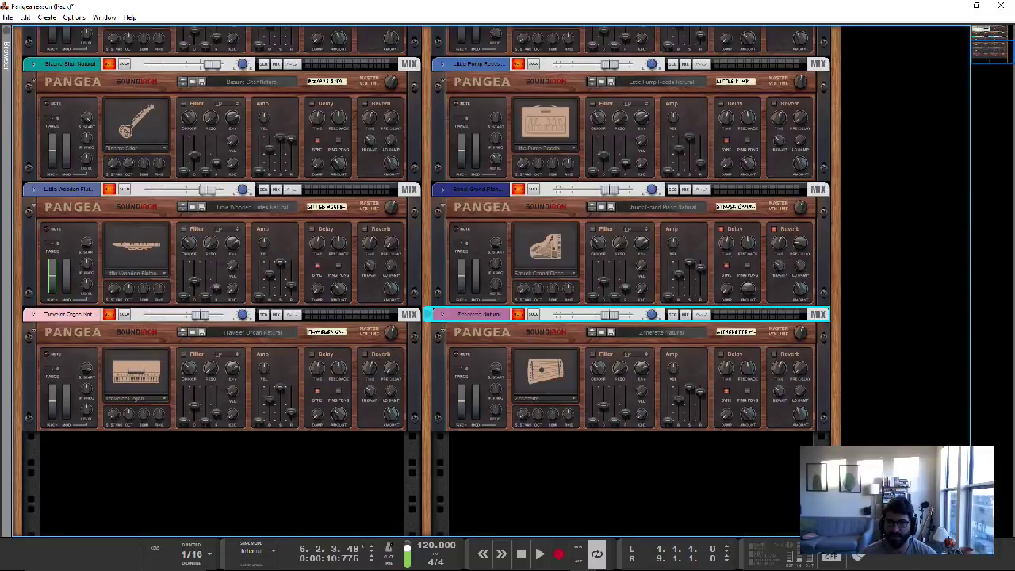
Unmute the Traveler Organ track and play its demo from the start
click(109, 314)
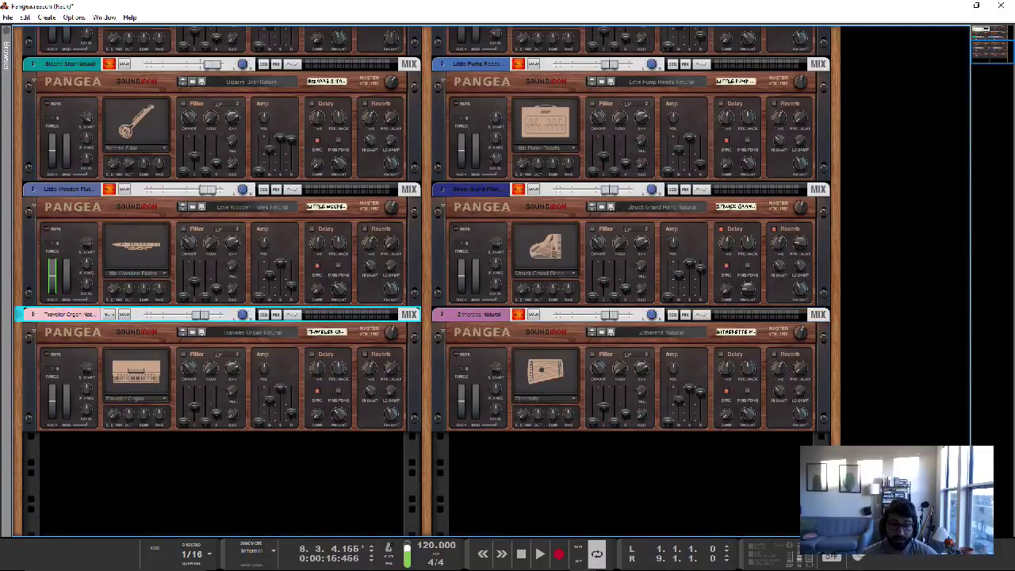
key(space)
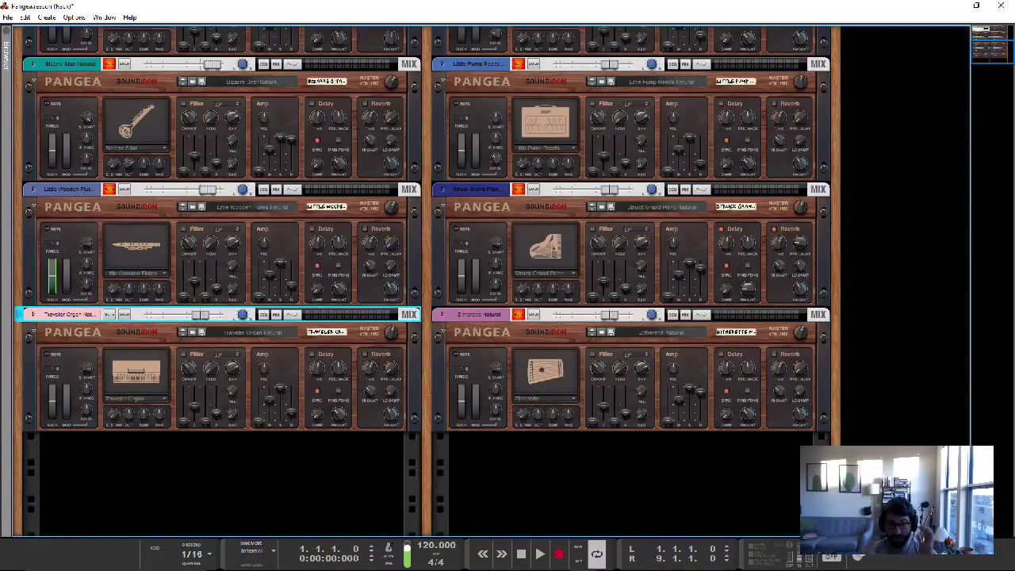
key(space)
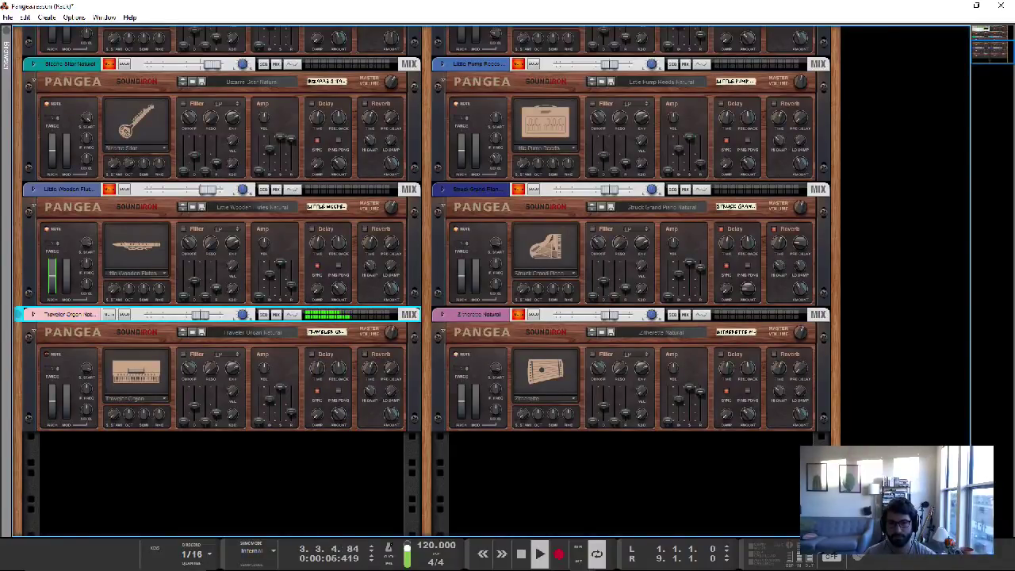
Switch on the Traveler Organ's reverb and set its delay time to 1/16
click(373, 384)
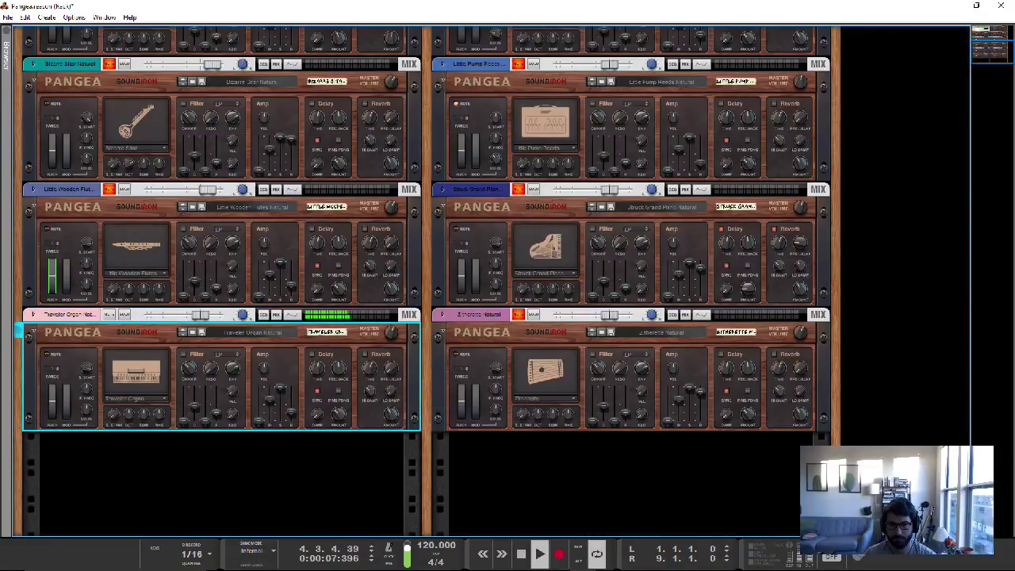
click(366, 353)
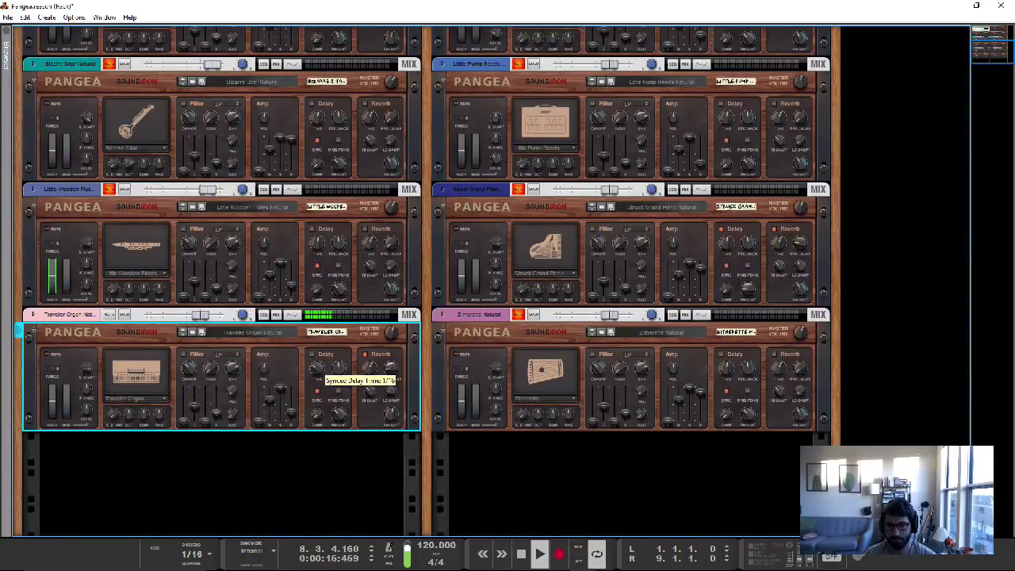
scroll(317, 369, down, 2)
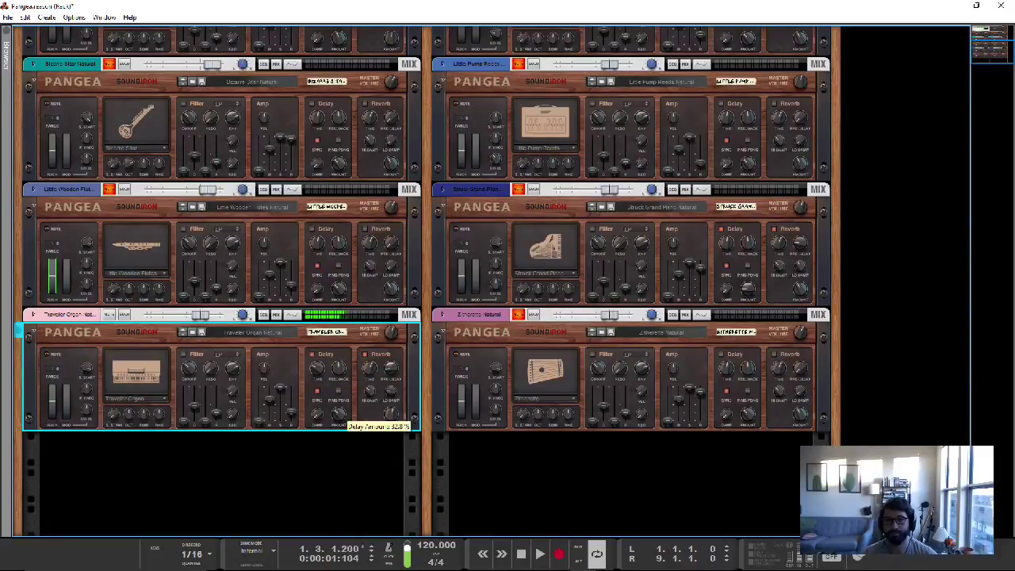